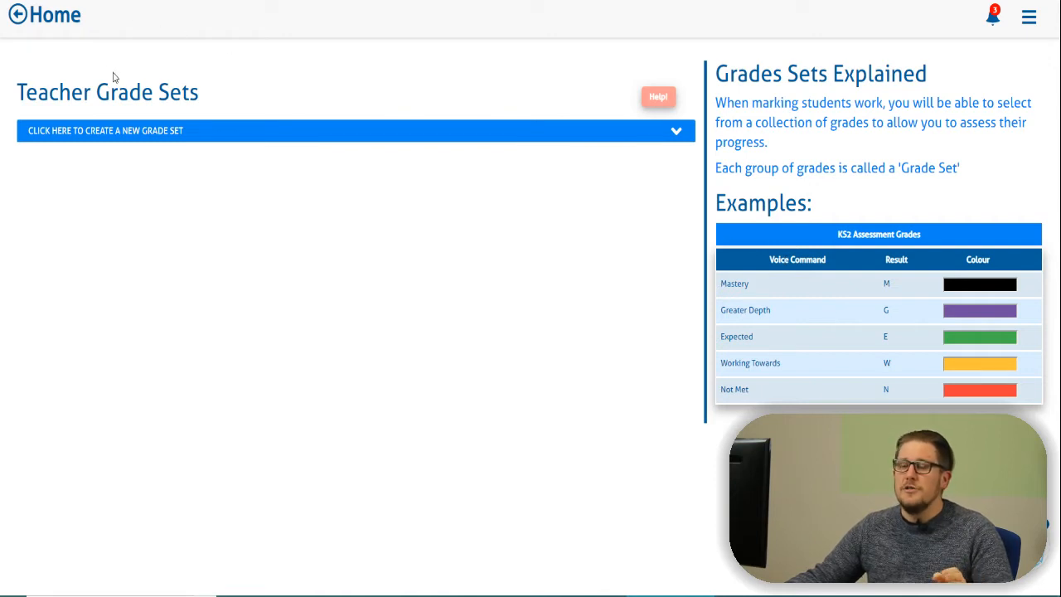
# - Start a new grade set and name it "Formal KS2 Grades"
pyautogui.click(114, 132)
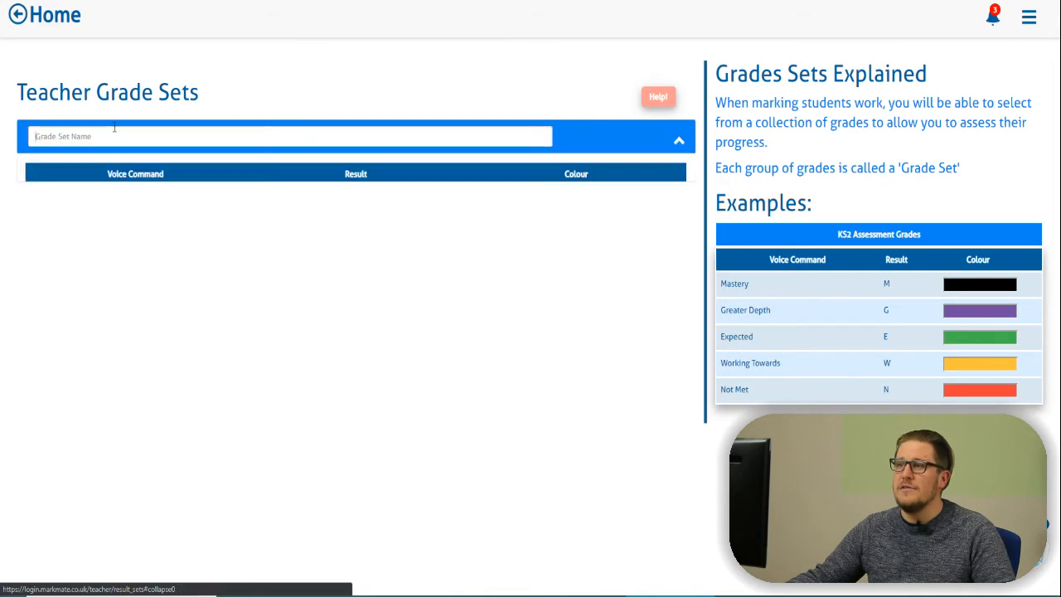
pyautogui.click(122, 131)
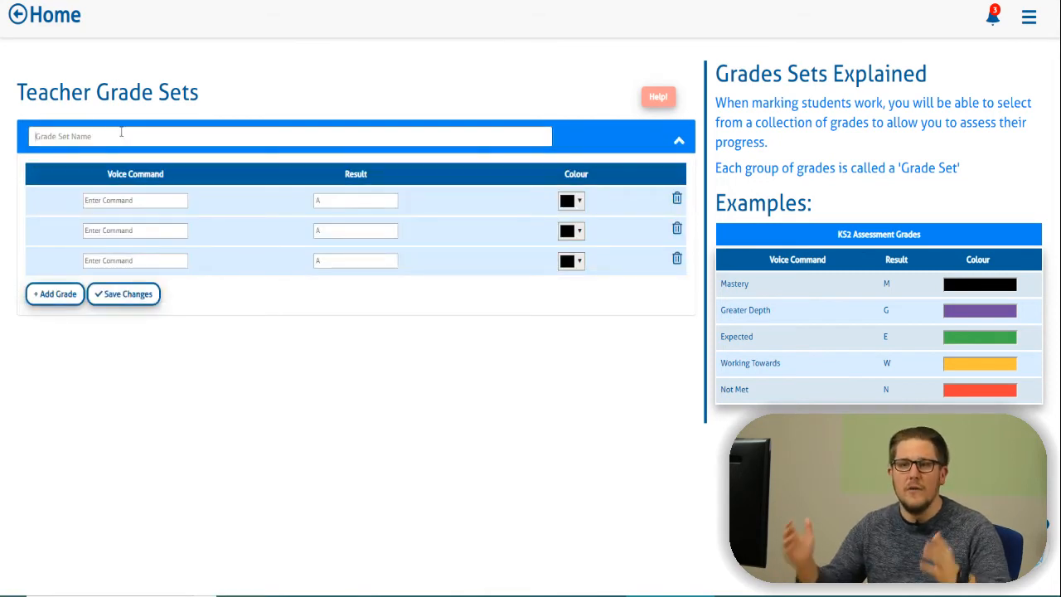
pyautogui.write('Formal KS2 Grades')
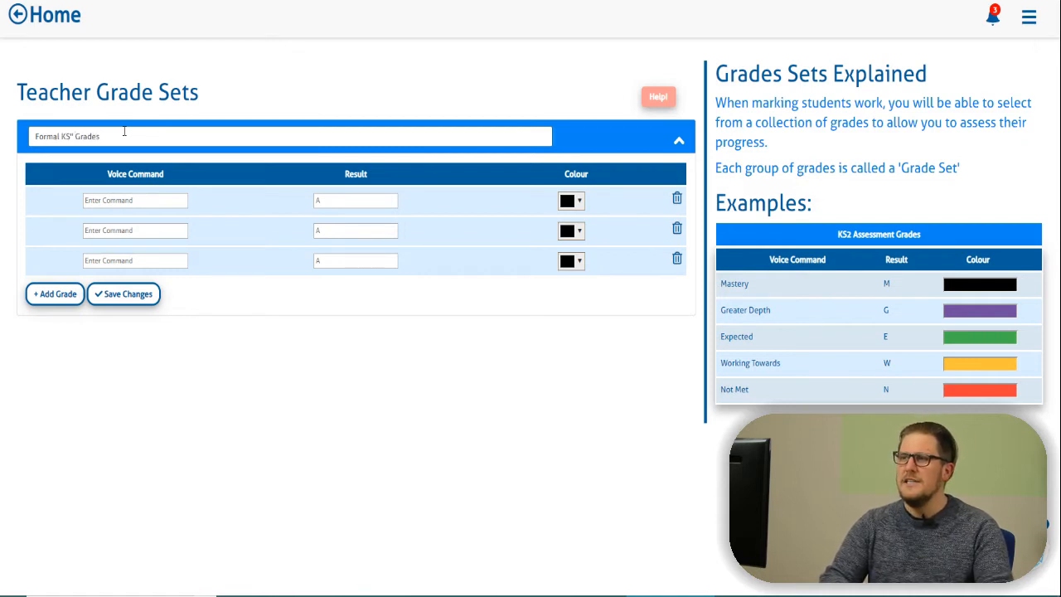
pyautogui.click(75, 136)
pyautogui.press('BackSpace')
pyautogui.write('2')
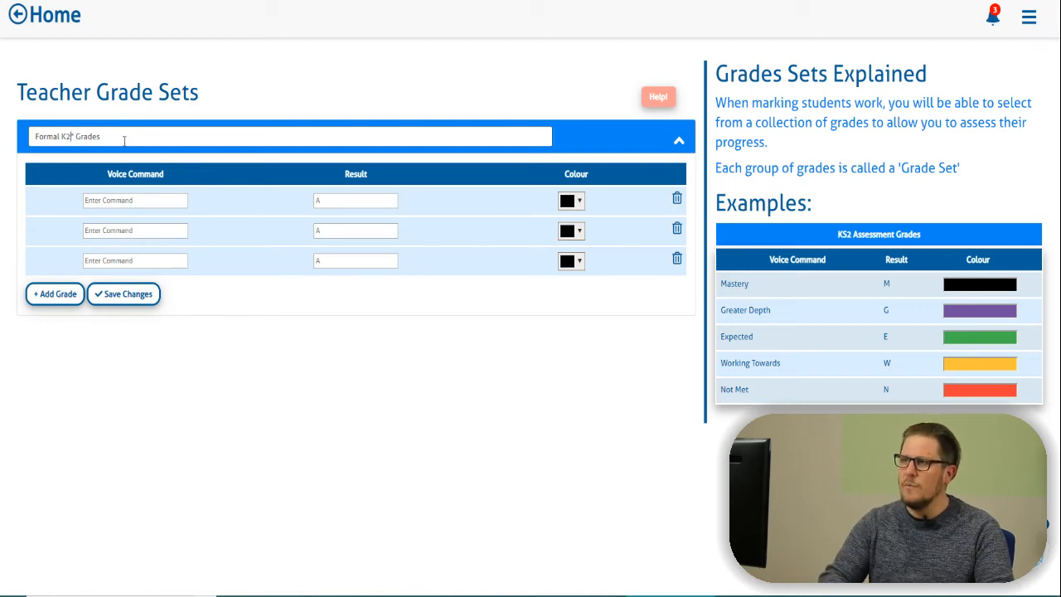
pyautogui.press('BackSpace')
pyautogui.write('S2')
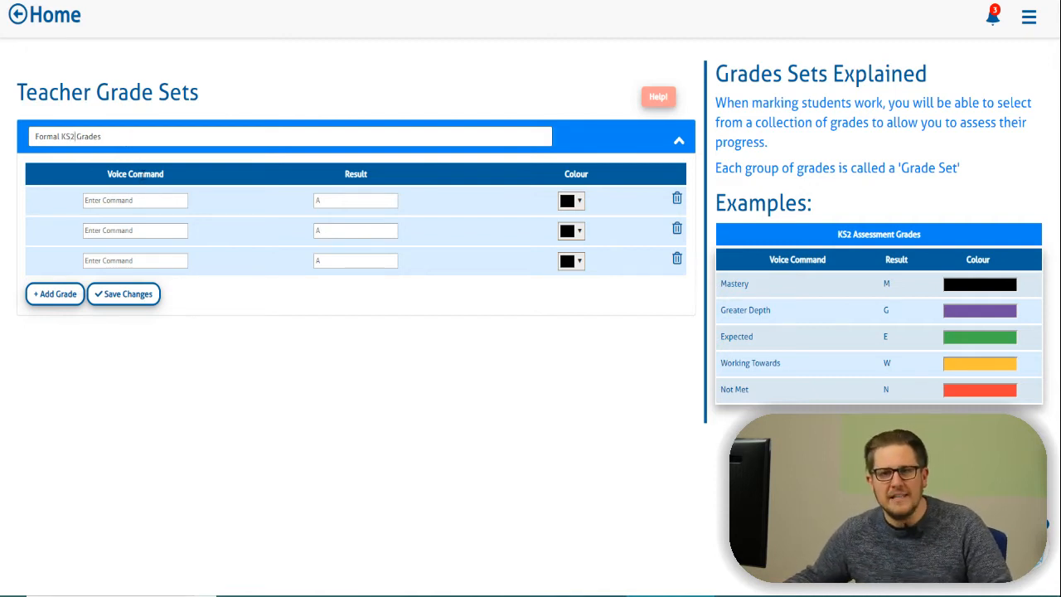
# - Enter Greater Depth, Exceeding and Secure as the voice commands of the first three grades
pyautogui.click(123, 206)
pyautogui.write('Greater Depth')
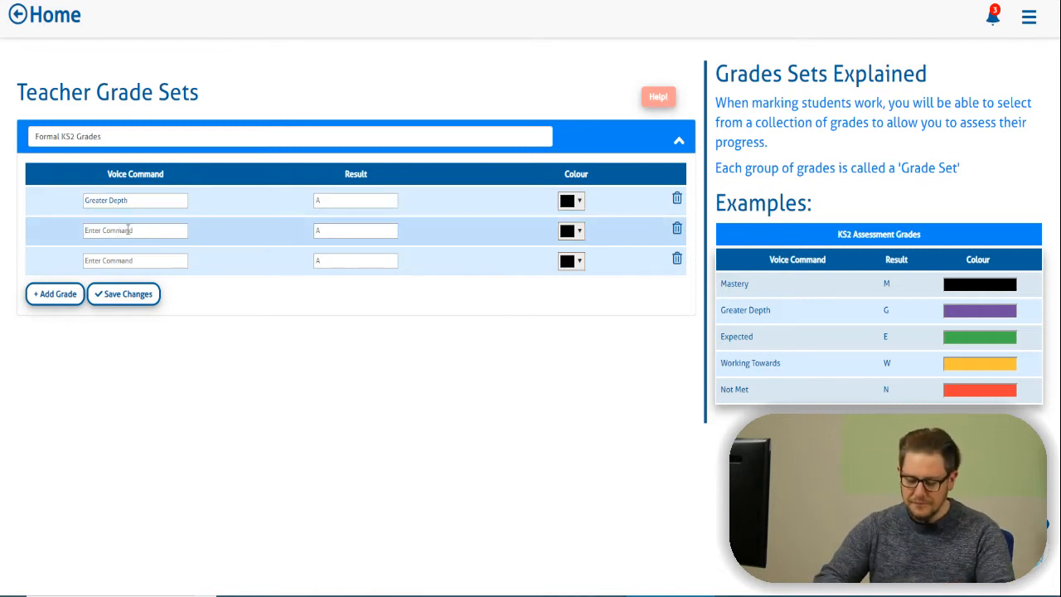
pyautogui.click(128, 230)
pyautogui.write('Exceeding')
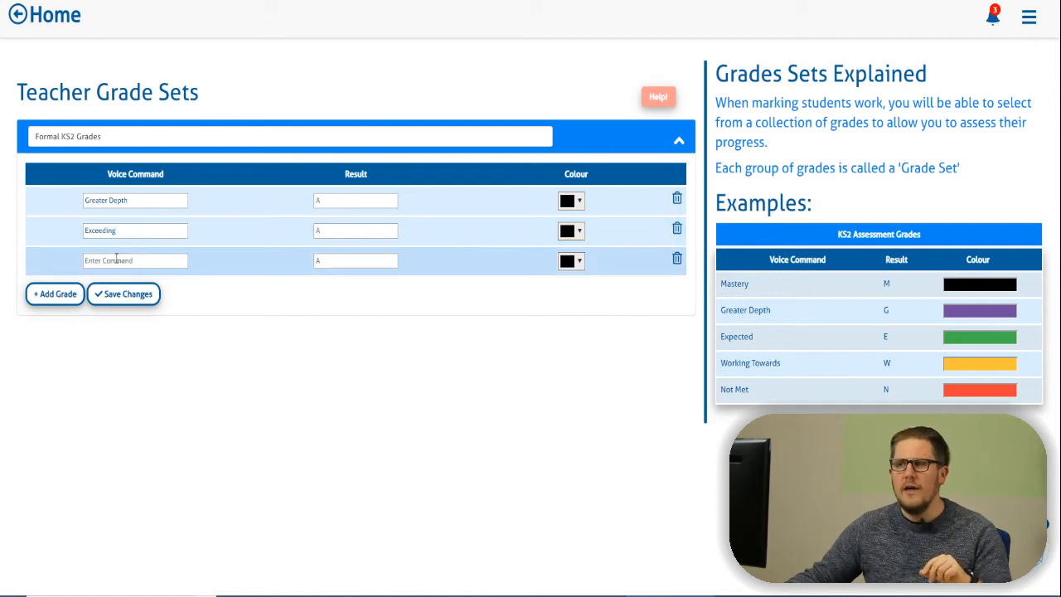
pyautogui.click(130, 260)
pyautogui.write('Secure')
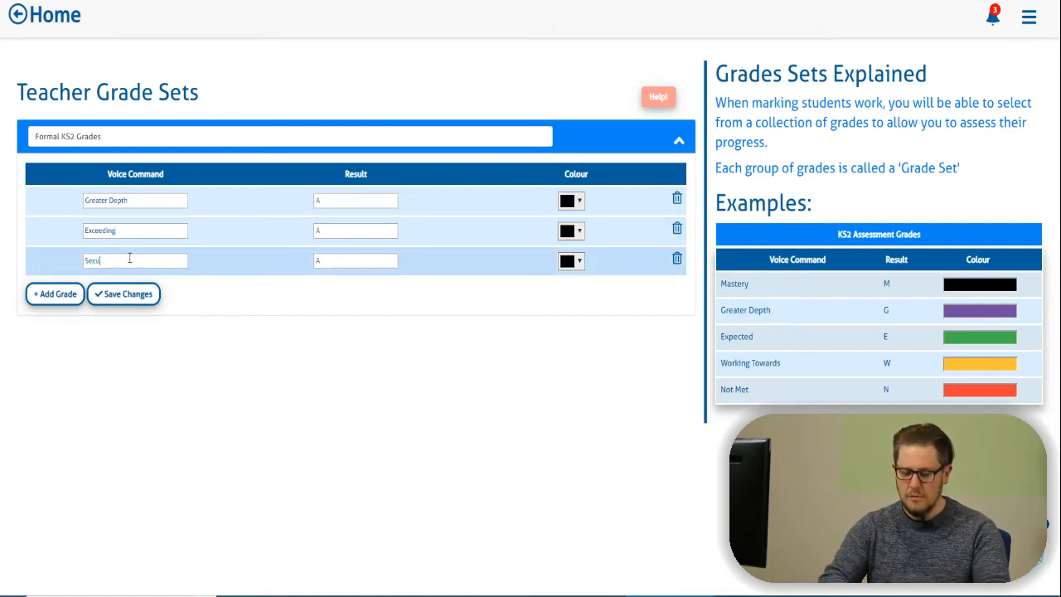
# - Add a fourth grade to the set with the voice command Working Towards
pyautogui.click(65, 293)
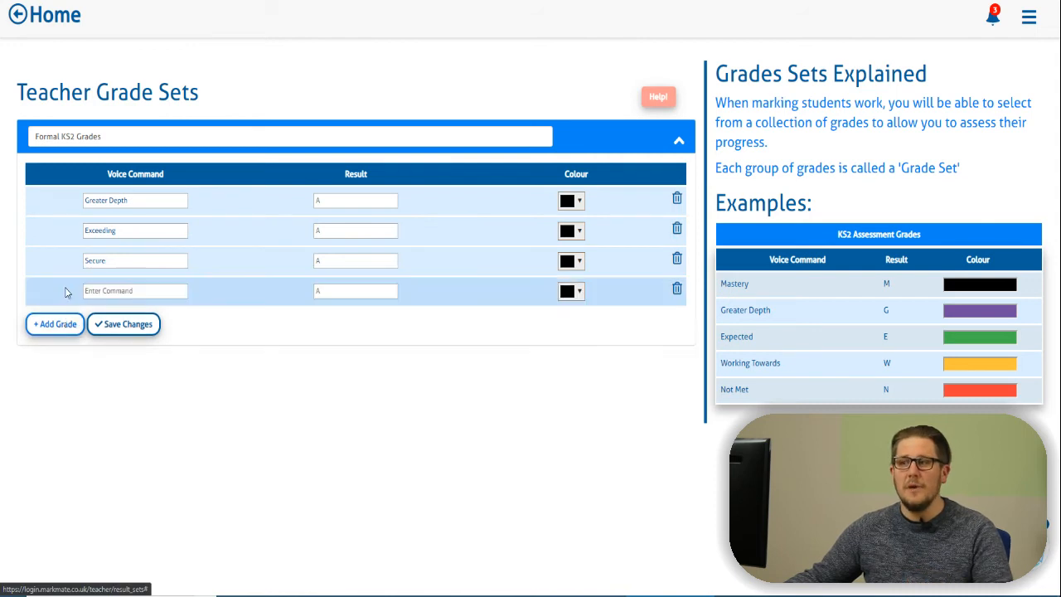
pyautogui.click(133, 292)
pyautogui.write('W')
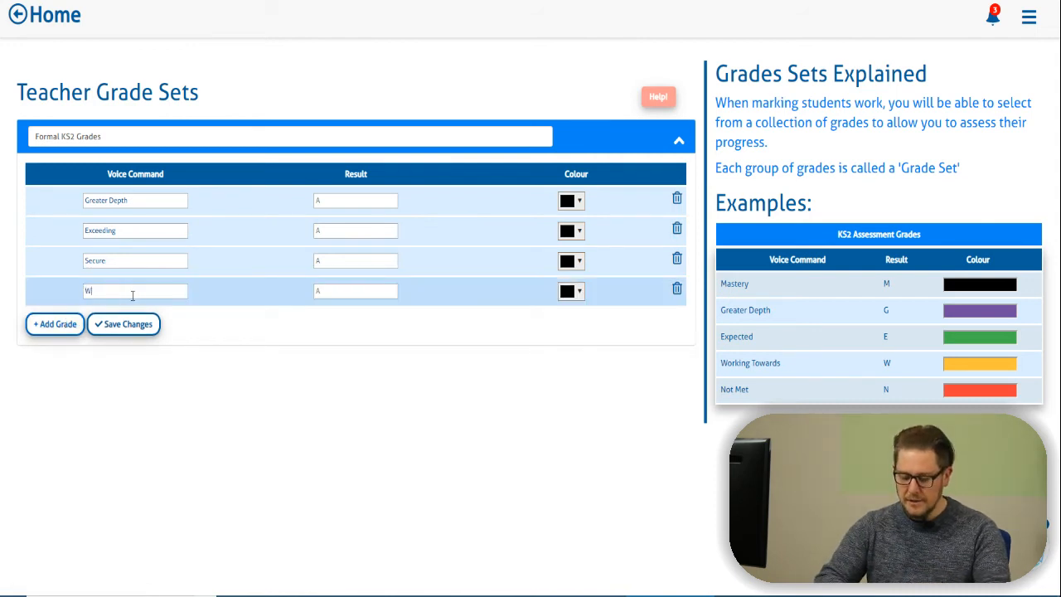
pyautogui.write('orking Towards')
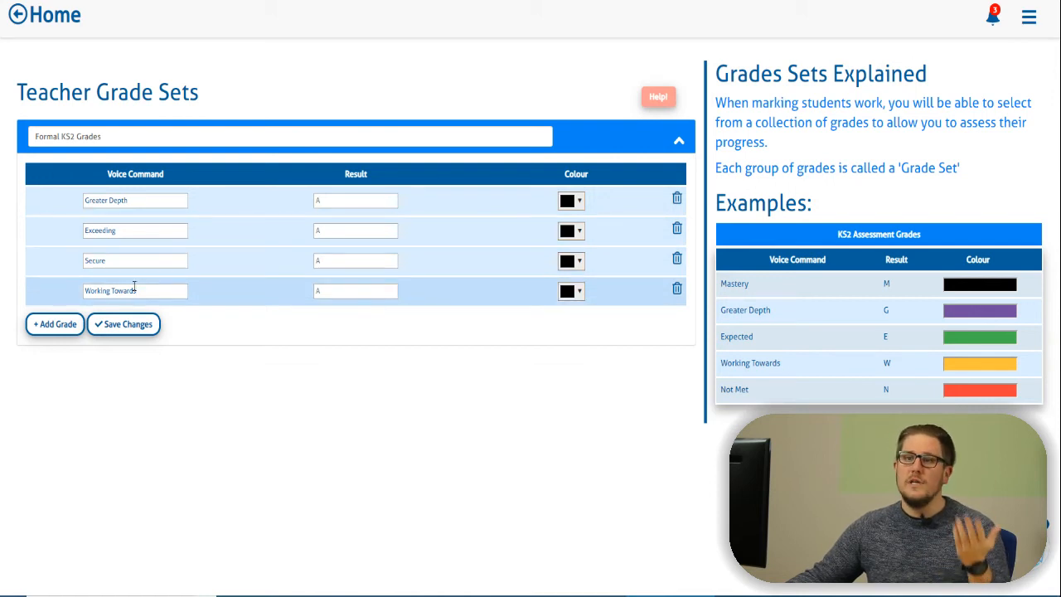
# - Set the results to GD for Greater Depth, E for Exceeding, S for Secure and WT for Working Towards
pyautogui.click(354, 202)
pyautogui.write('GD')
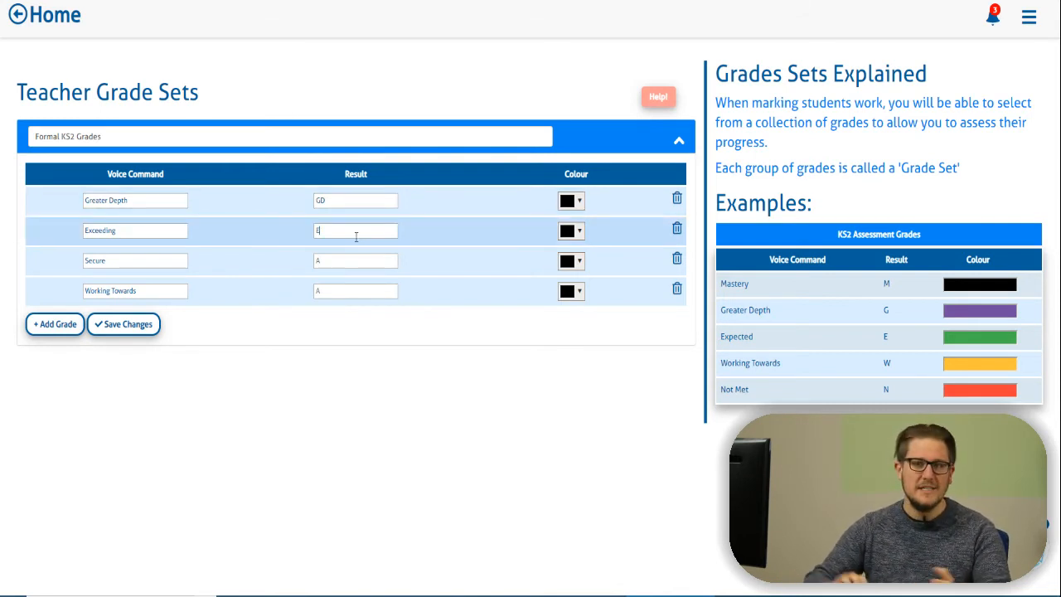
pyautogui.click(385, 264)
pyautogui.write('S')
pyautogui.click(381, 291)
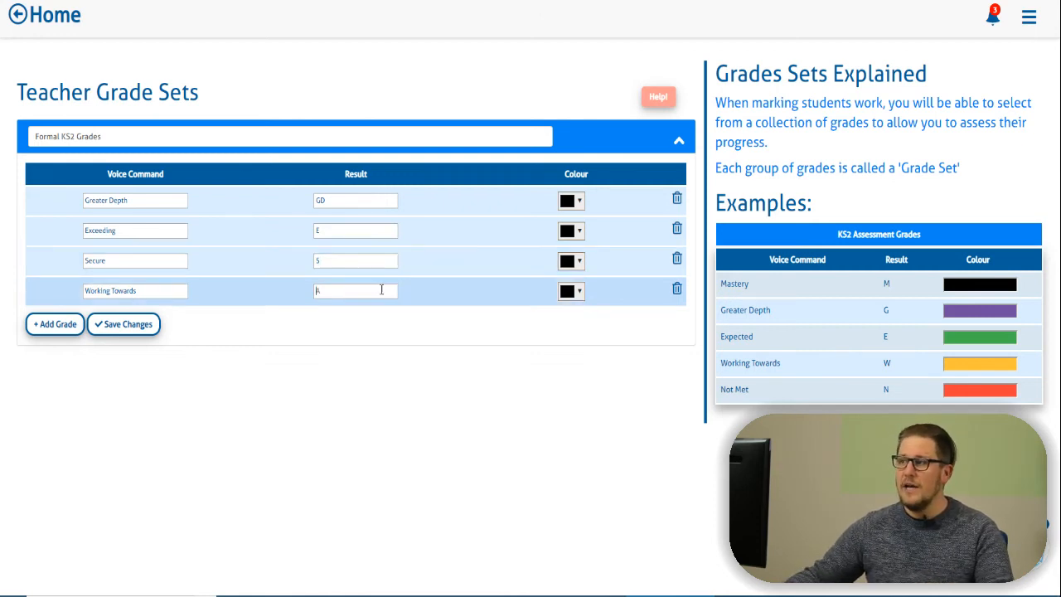
pyautogui.write('WT')
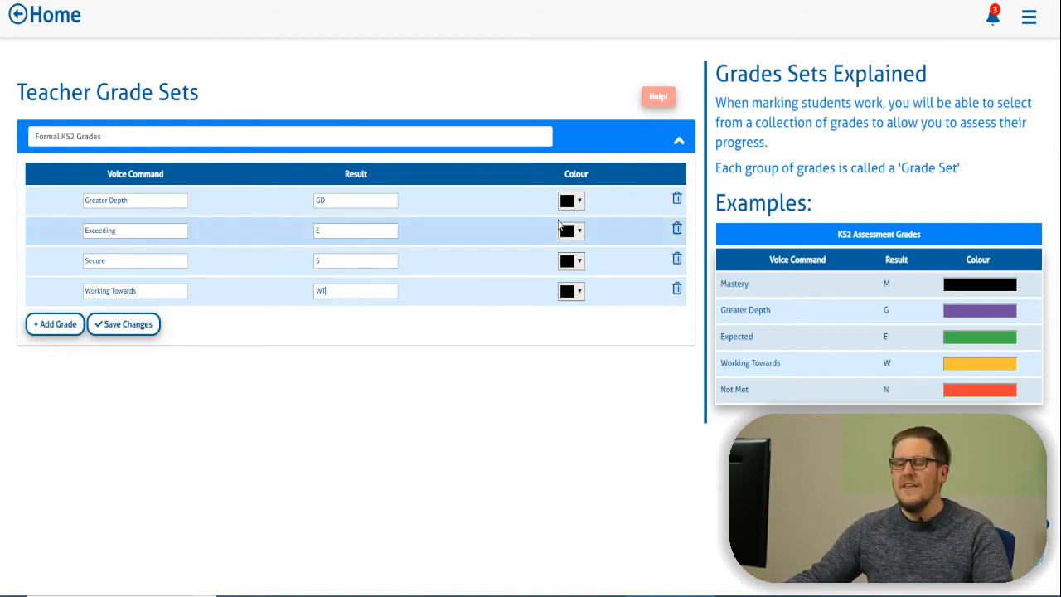
# - Colour Working Towards orange, Secure green, Exceeding magenta and Greater Depth purple
pyautogui.click(576, 297)
pyautogui.click(580, 329)
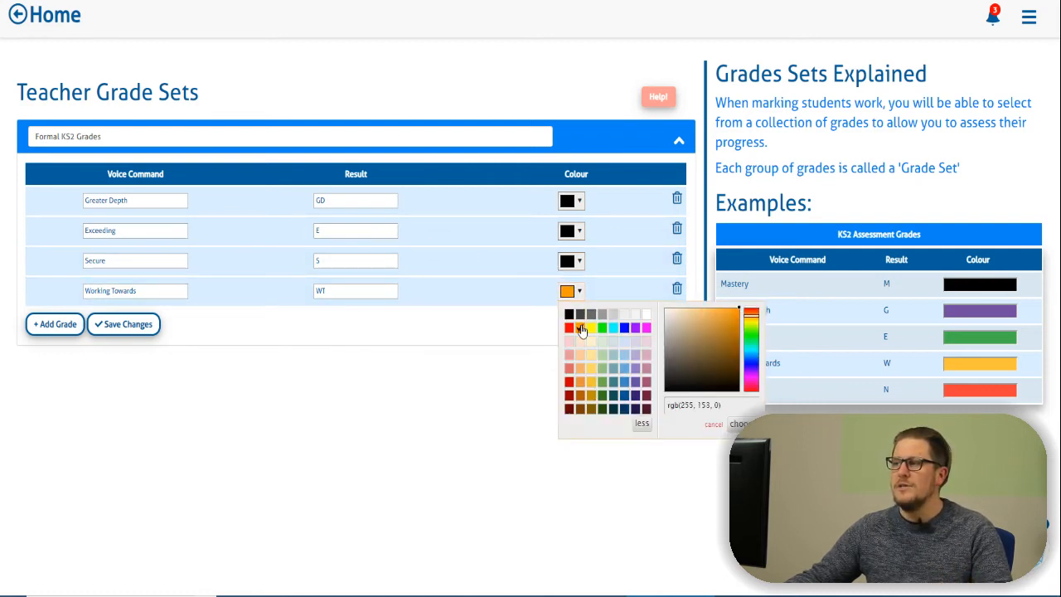
pyautogui.click(572, 261)
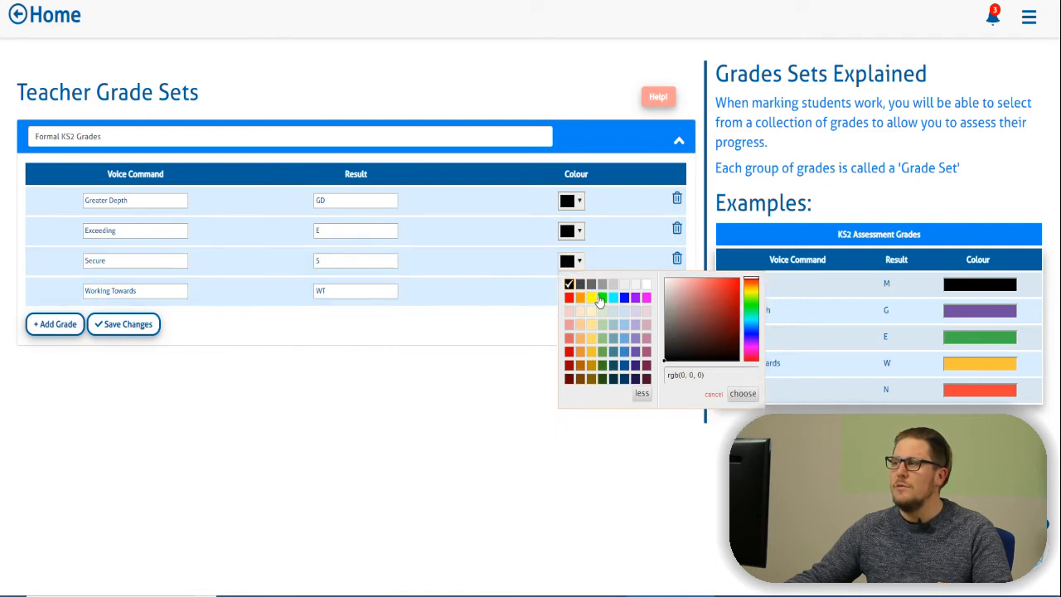
pyautogui.click(601, 298)
pyautogui.click(568, 234)
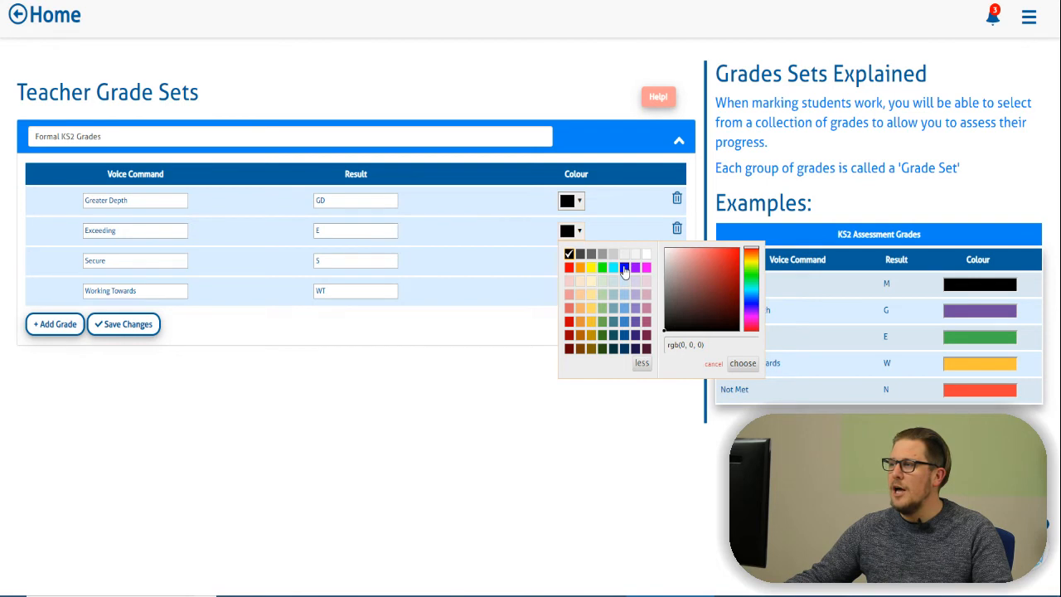
pyautogui.click(646, 267)
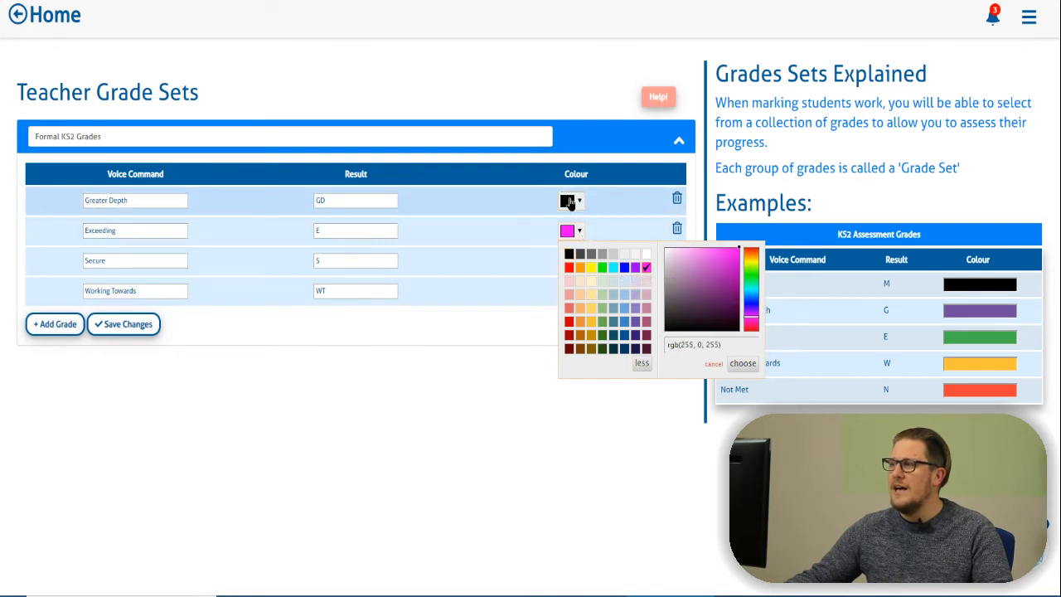
pyautogui.click(568, 202)
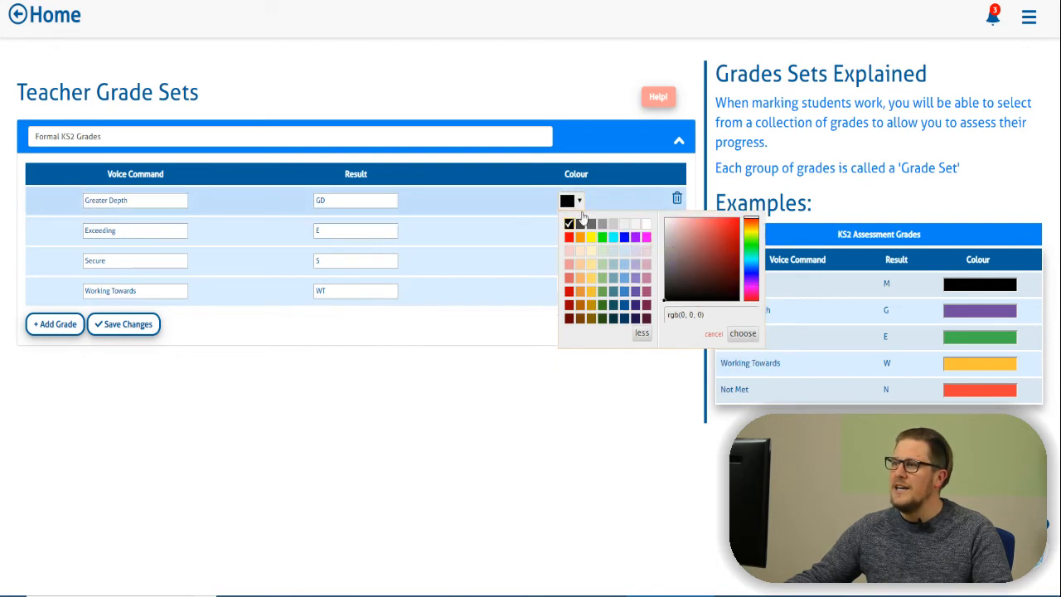
pyautogui.click(635, 238)
pyautogui.click(623, 205)
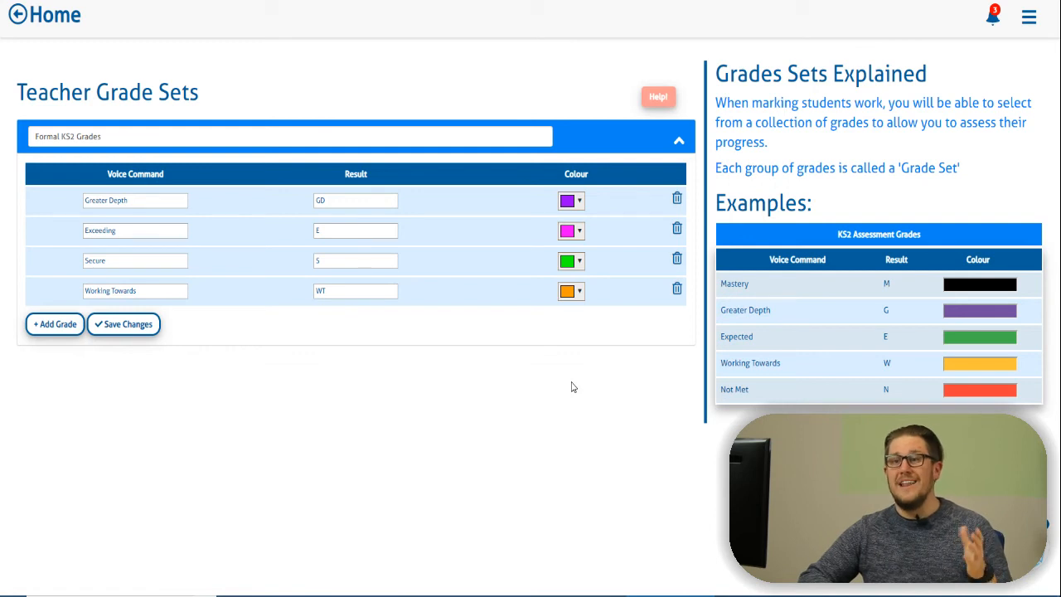
# - Save the Formal KS2 Grades set, and expand it in the list to review its grades before collapsing it
pyautogui.click(124, 324)
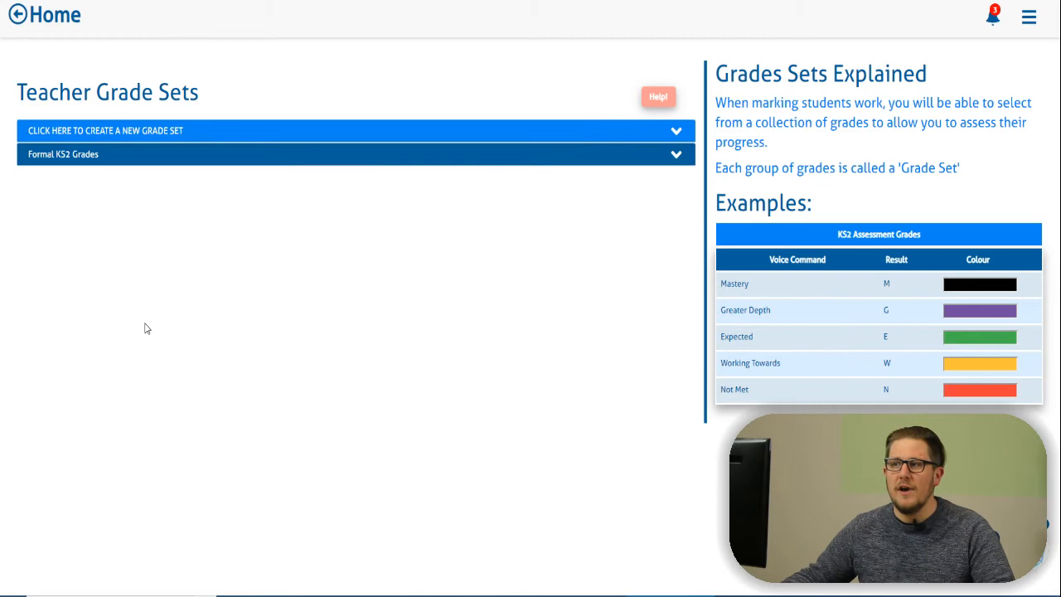
pyautogui.click(81, 158)
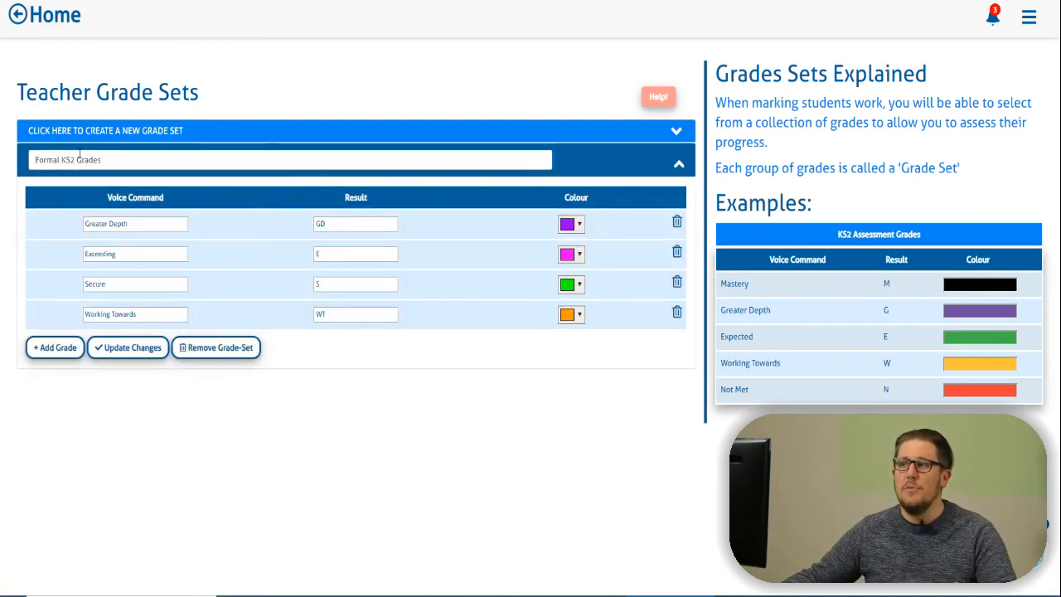
pyautogui.click(680, 169)
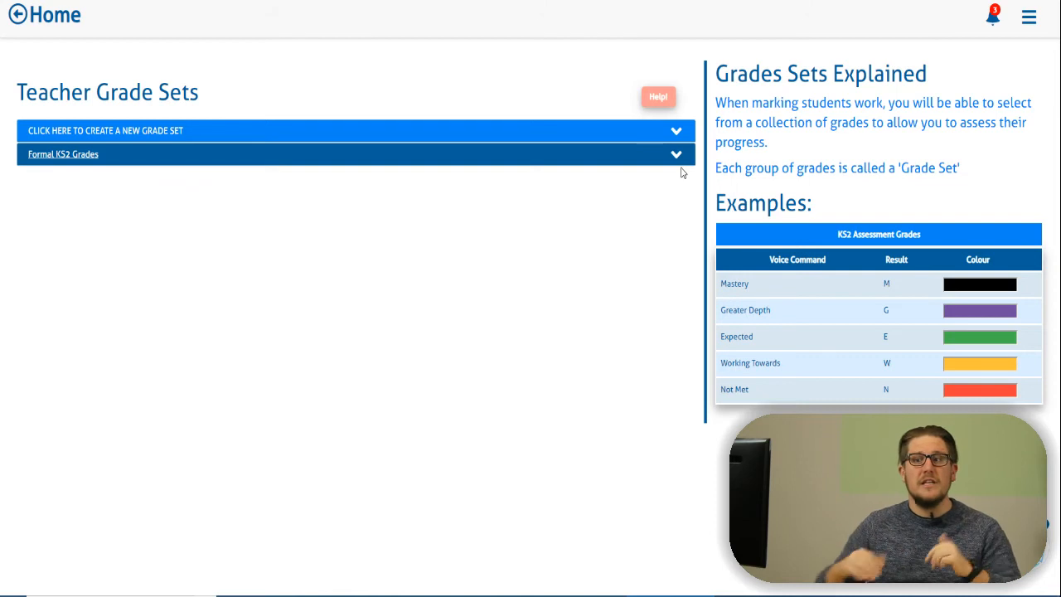
# - Start another new grade set and name it "Informal RAG Grades"
pyautogui.click(168, 142)
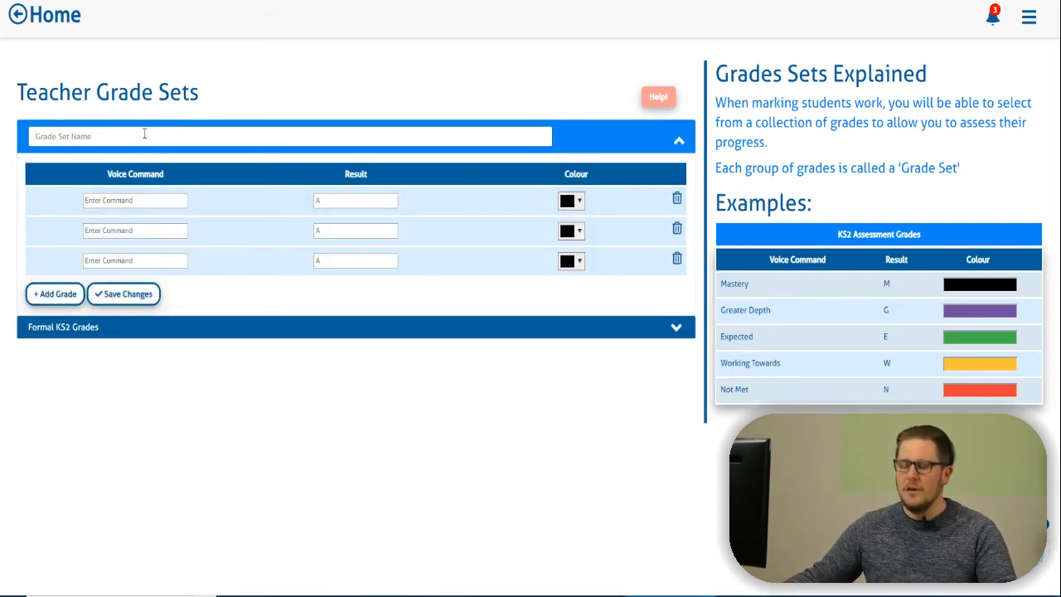
pyautogui.write('Infor')
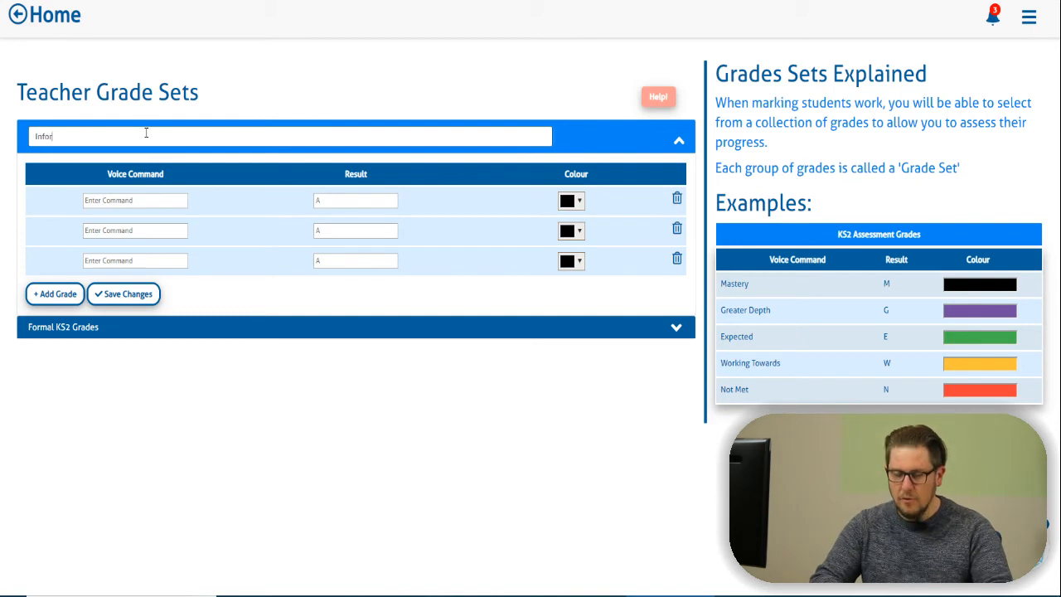
pyautogui.write('mal RA')
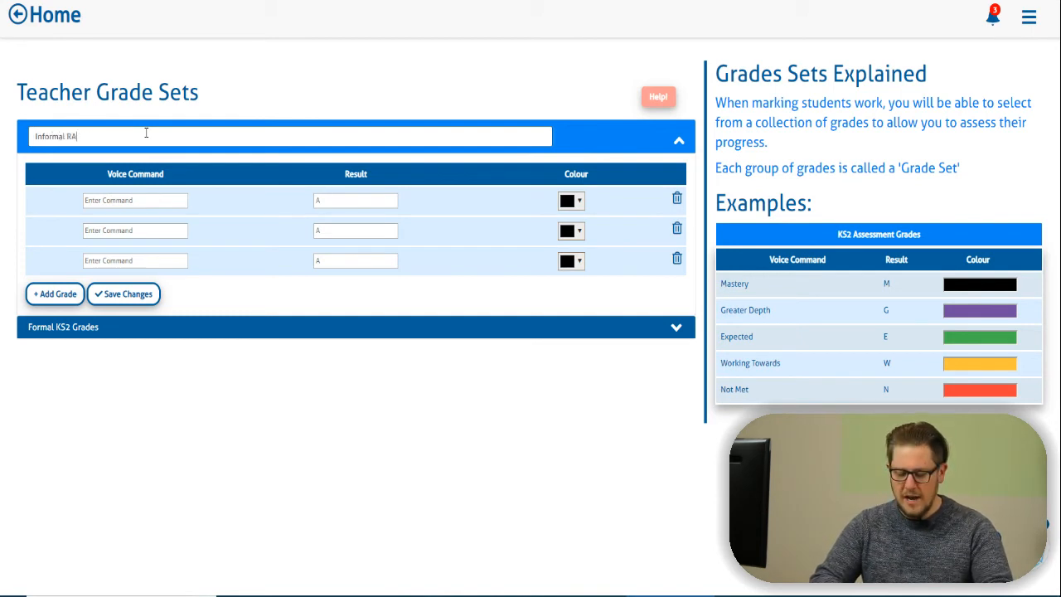
pyautogui.write('G Grades')
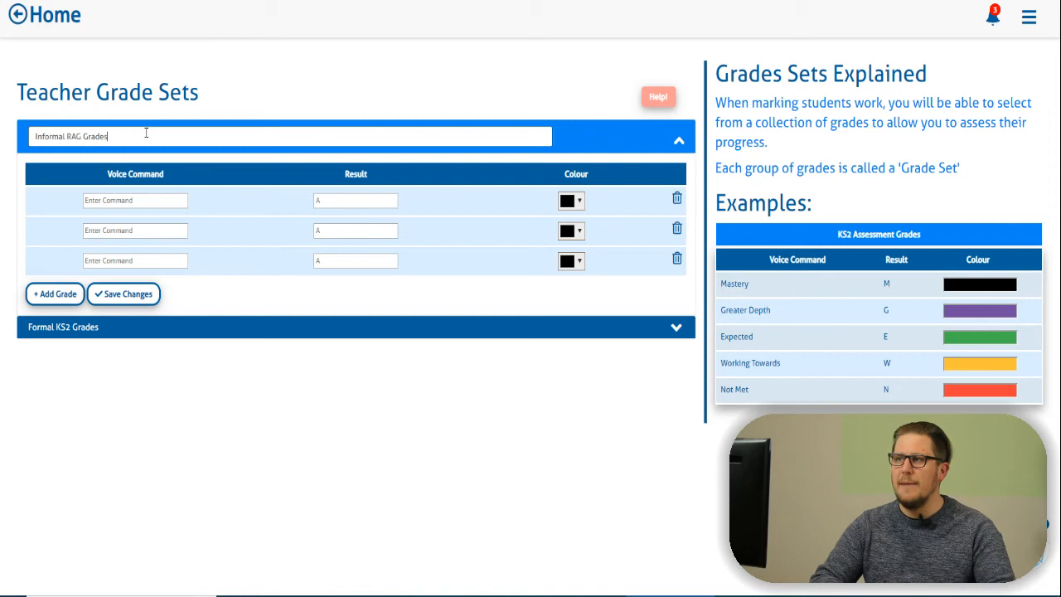
# - Enter Above, Average and Below Average as the voice commands of the three grades
pyautogui.click(129, 203)
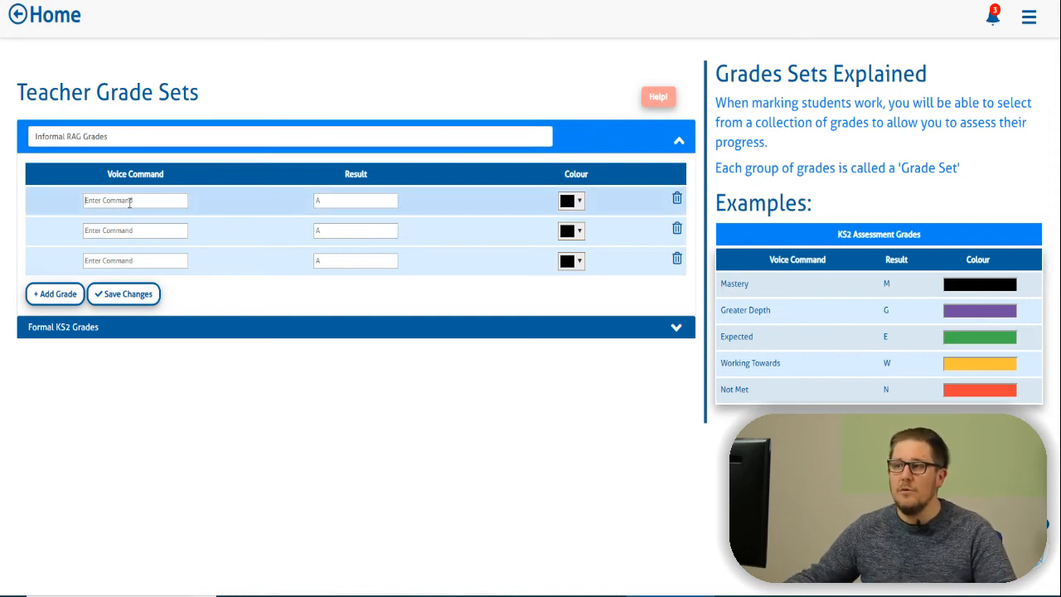
pyautogui.write('Above')
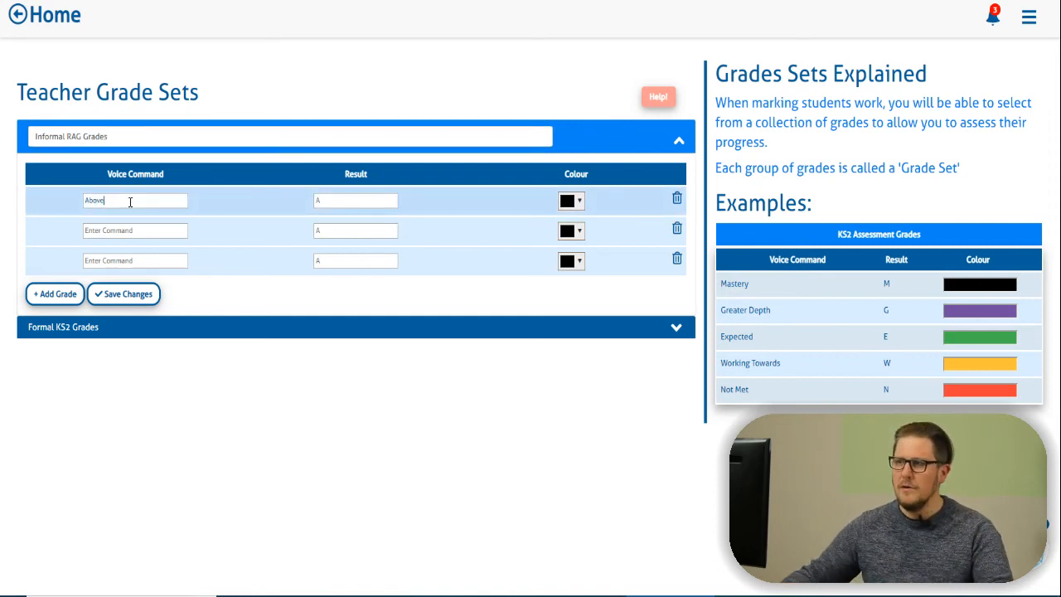
pyautogui.click(121, 230)
pyautogui.write('Average')
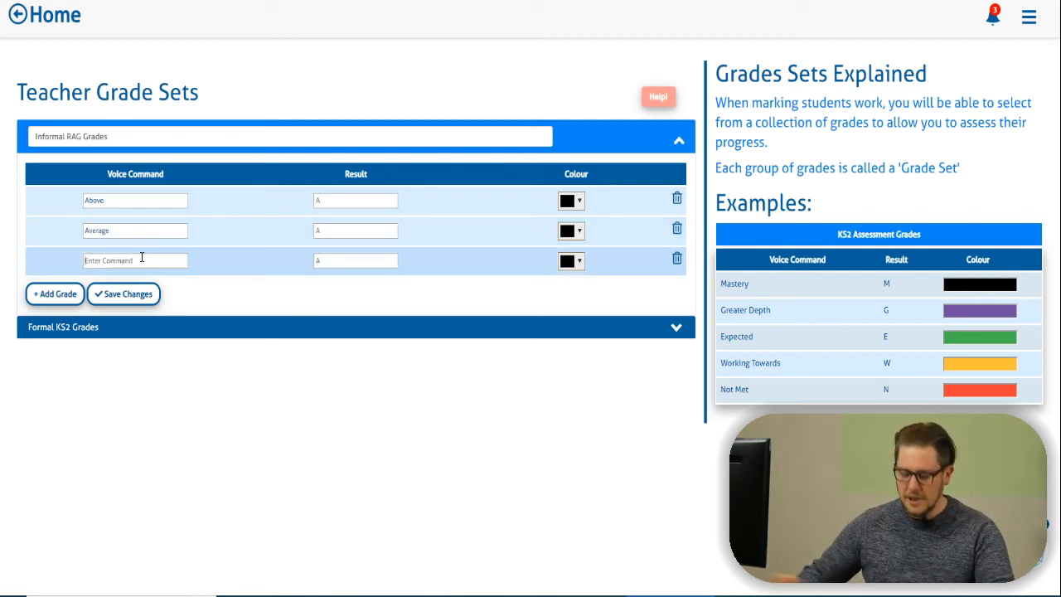
pyautogui.click(142, 257)
pyautogui.write('Below Average')
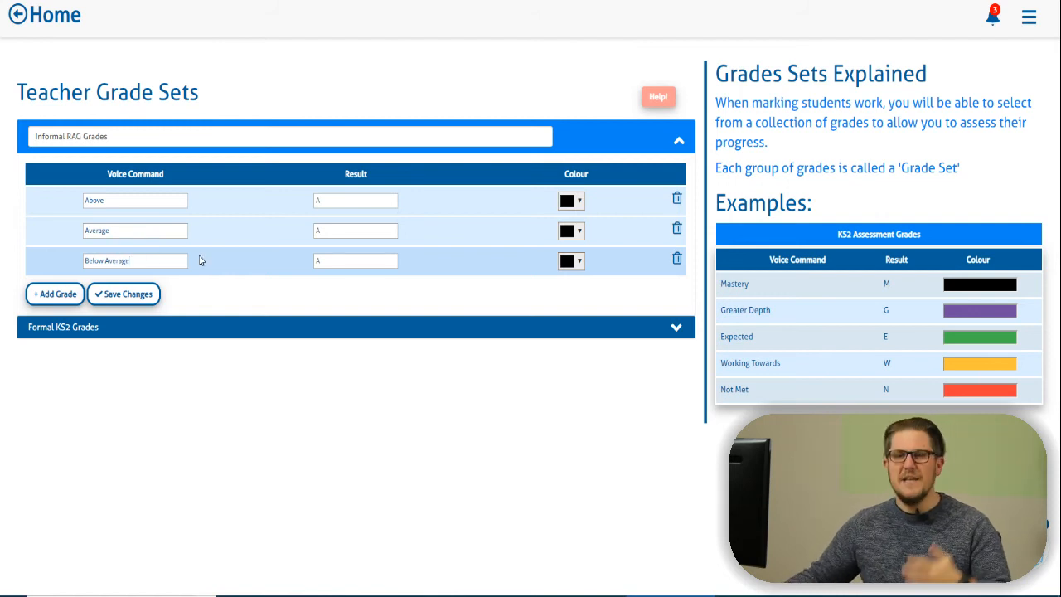
# - Set the results to + for Above, 1 for Average and - for Below Average
pyautogui.click(328, 205)
pyautogui.write('+')
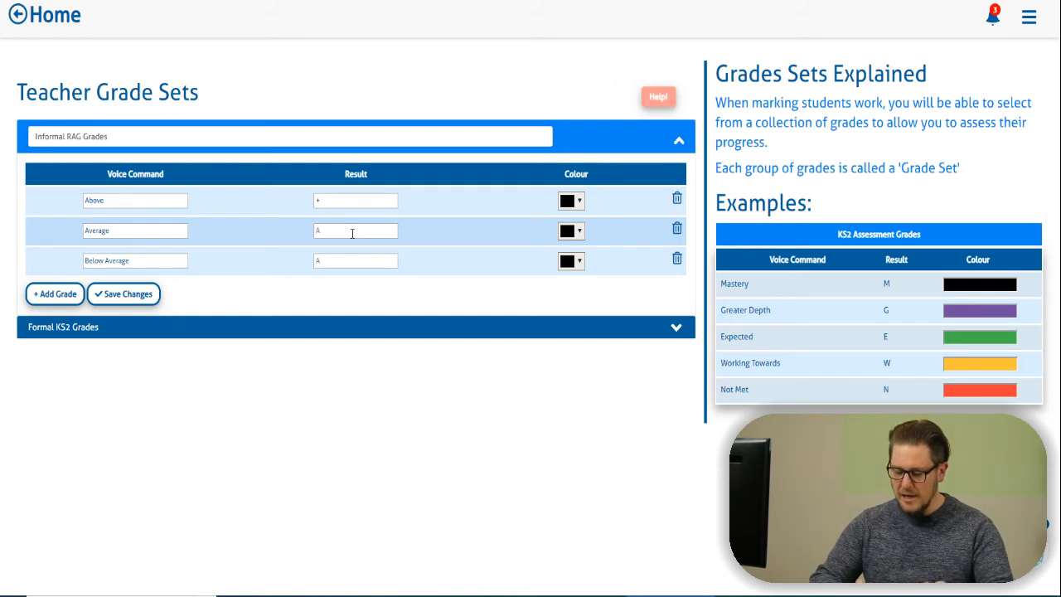
pyautogui.write('=')
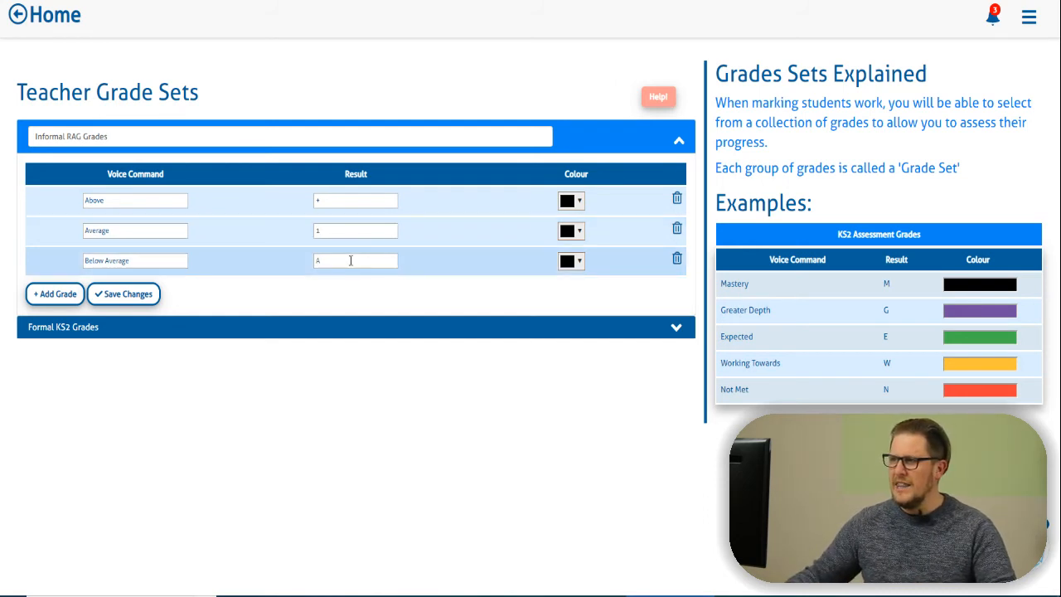
pyautogui.click(352, 261)
pyautogui.write('-')
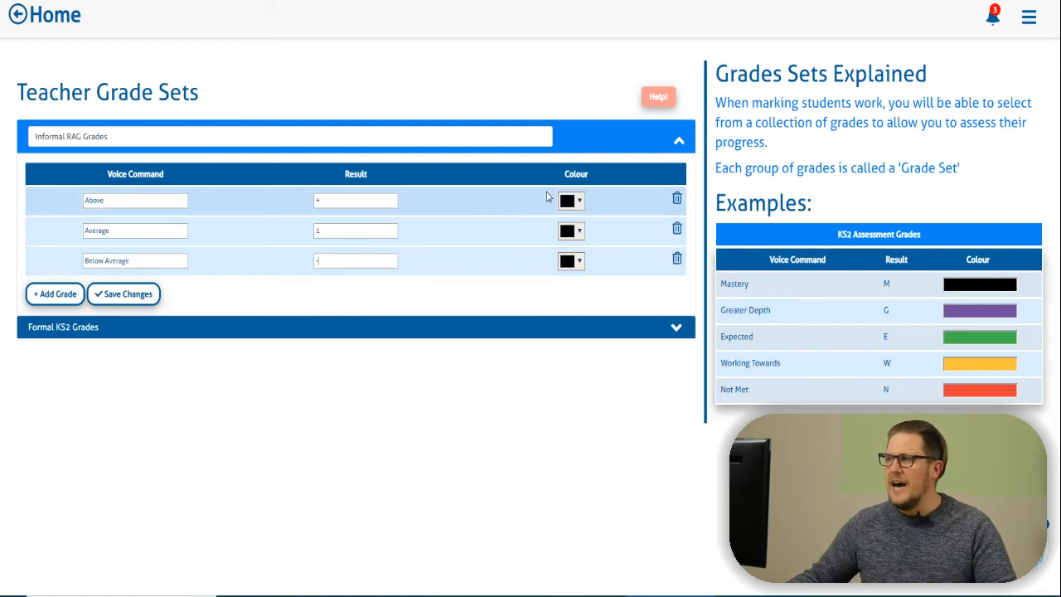
# - Colour the Above grade green, Average orange and Below Average red
pyautogui.click(579, 203)
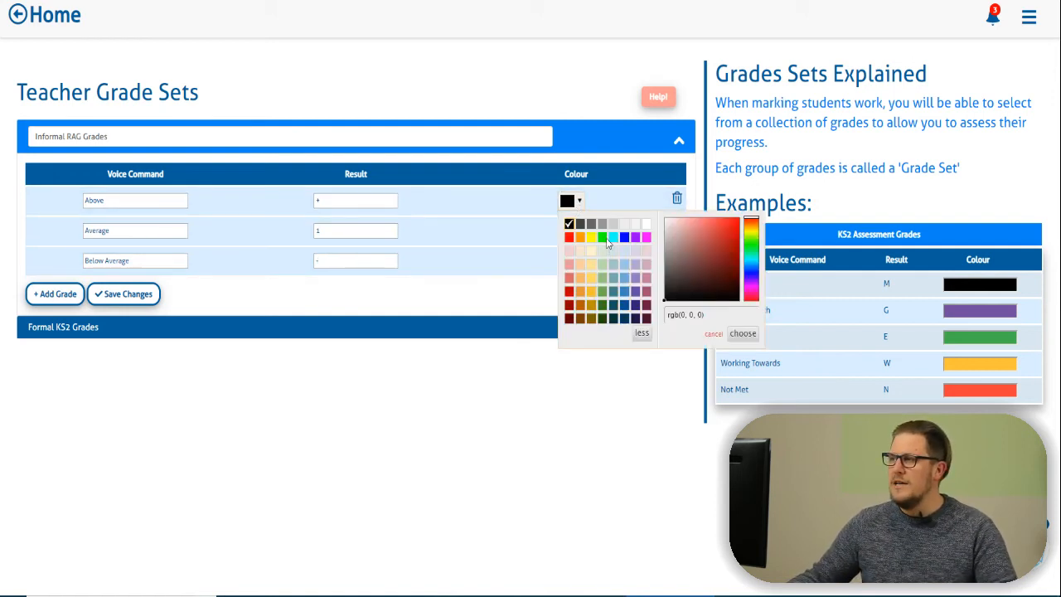
pyautogui.click(602, 237)
pyautogui.click(589, 205)
pyautogui.click(581, 233)
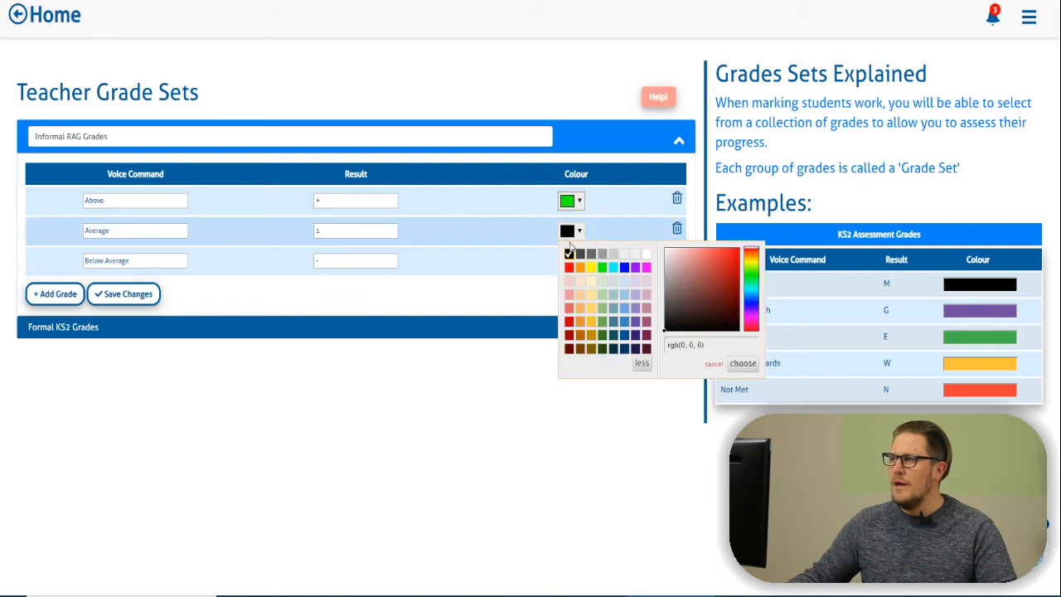
pyautogui.click(581, 274)
pyautogui.click(579, 231)
pyautogui.click(573, 262)
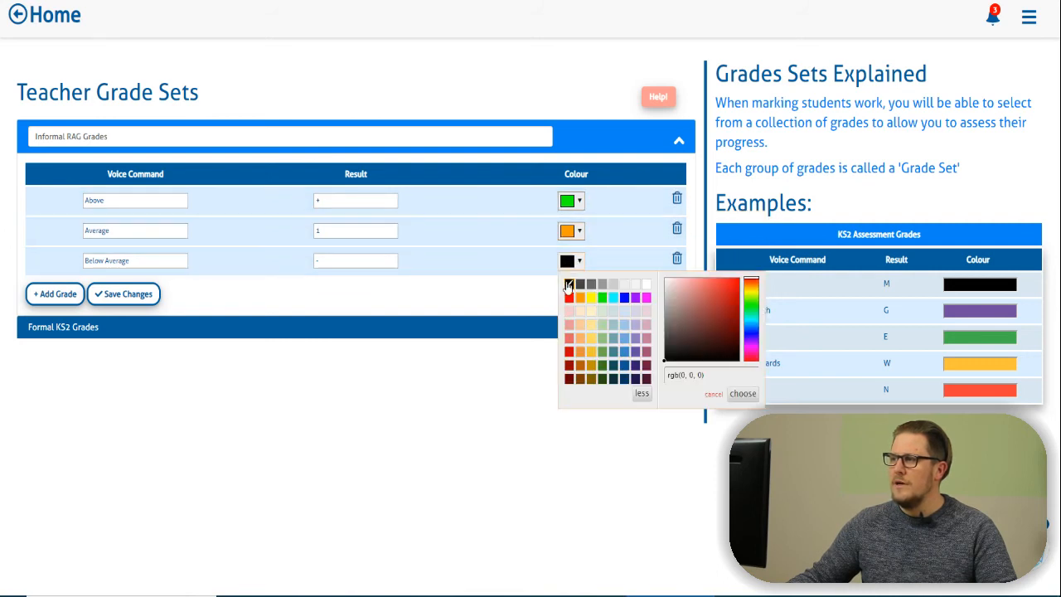
pyautogui.click(570, 299)
pyautogui.click(521, 312)
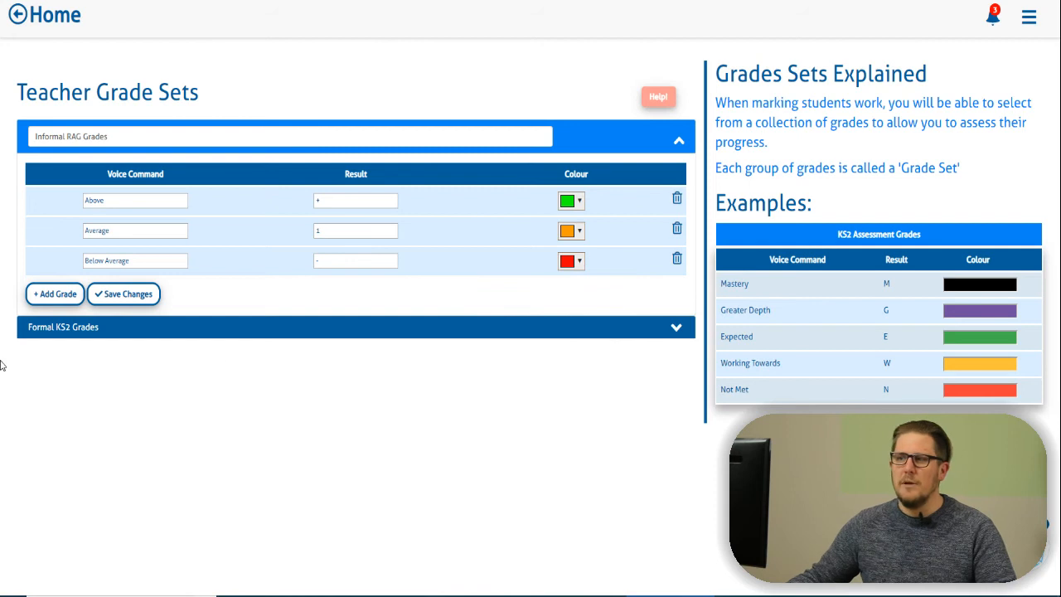
# - Save the Informal RAG Grades set and return to the home page
pyautogui.click(104, 302)
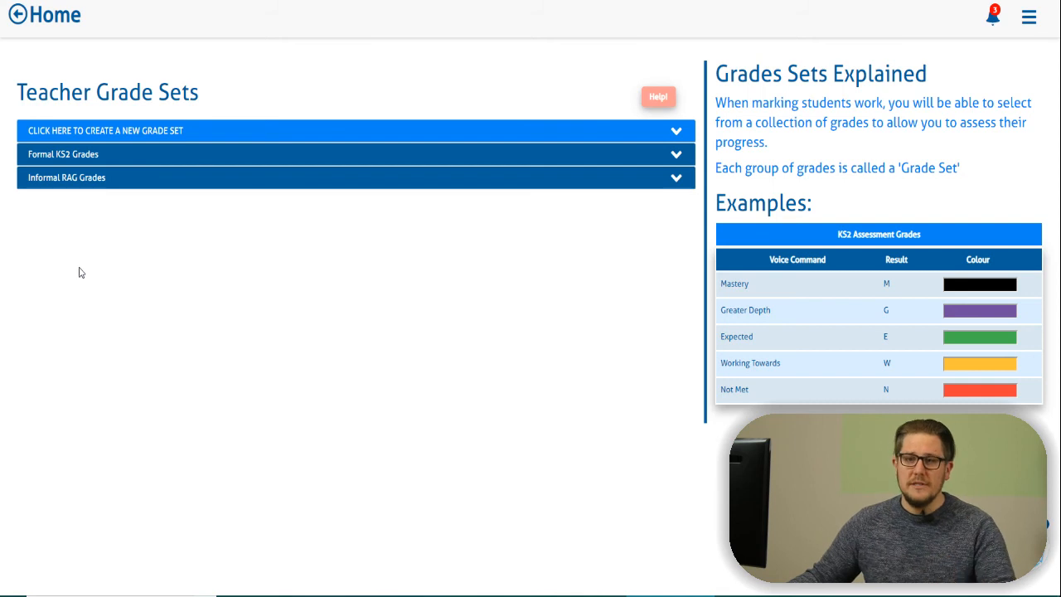
pyautogui.click(51, 30)
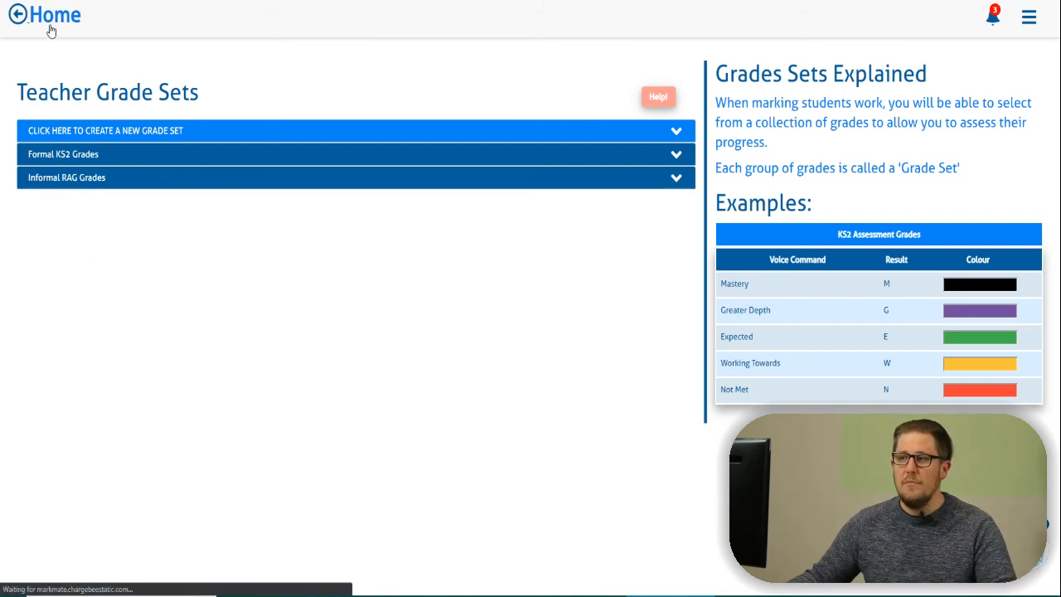